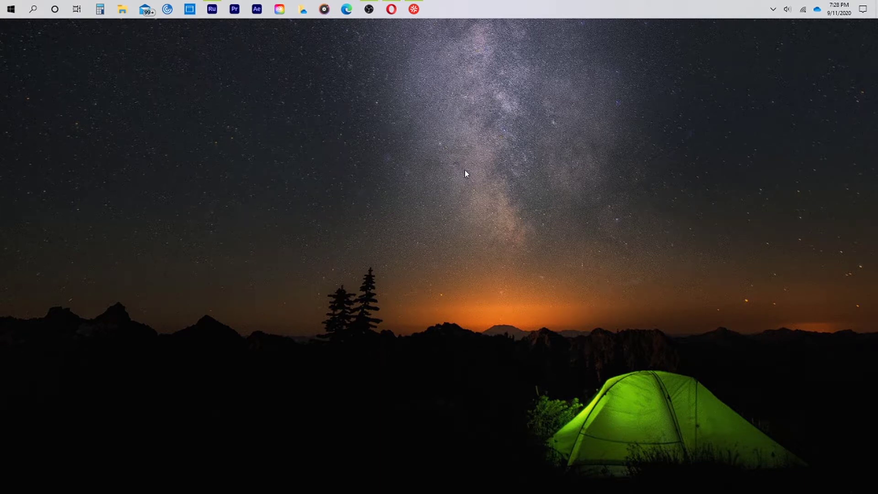
- Bring up the YouTube tab in Opera and scroll to the 'Glory' description with its Creative Commons terms
left_click(390, 9)
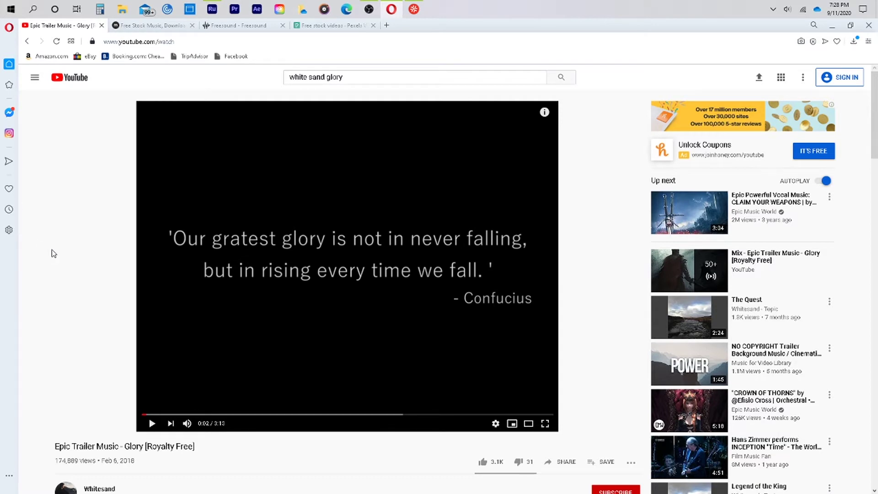
scroll(52, 254, "down", 4)
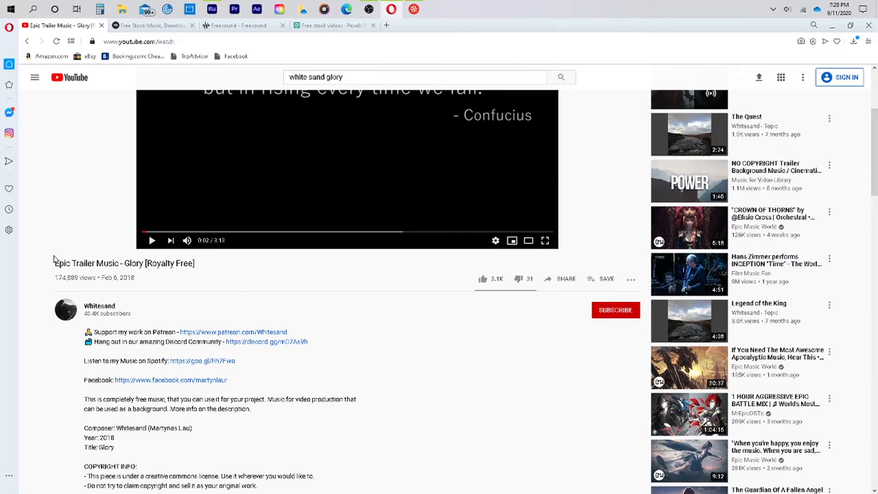
scroll(54, 259, "down", 1)
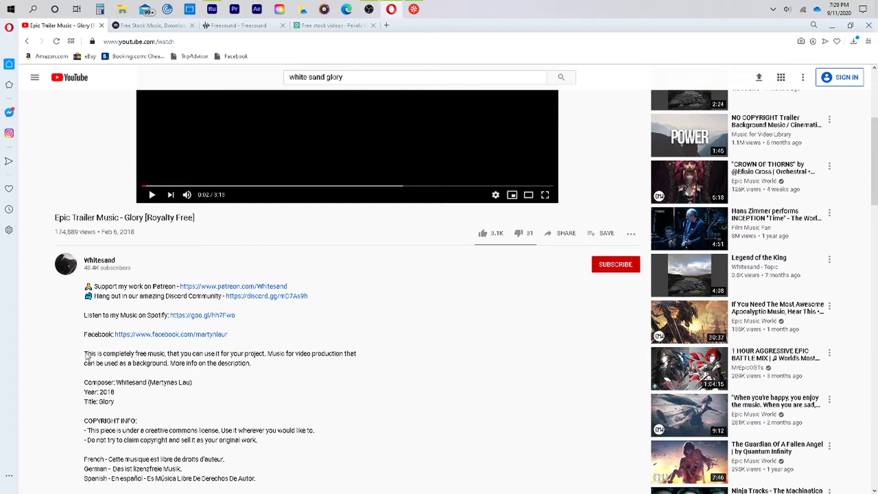
left_click_drag(87, 357, 204, 365)
left_click(235, 373)
left_click_drag(110, 357, 216, 356)
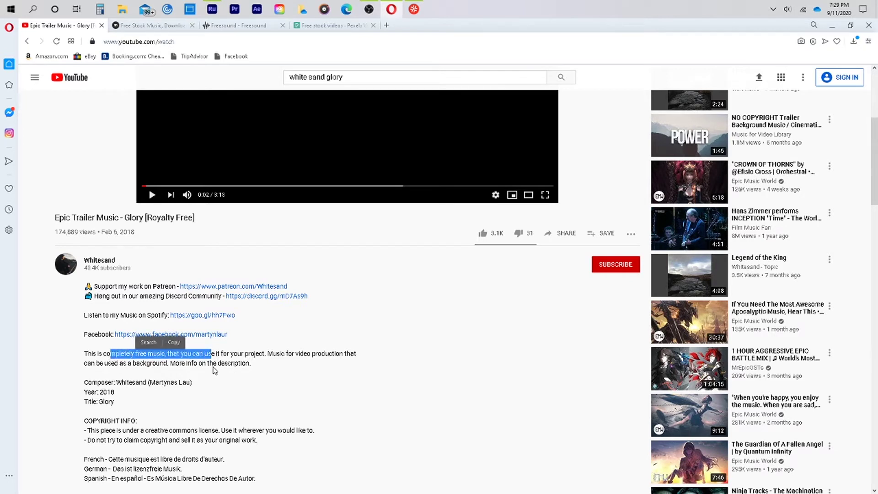
left_click(213, 371)
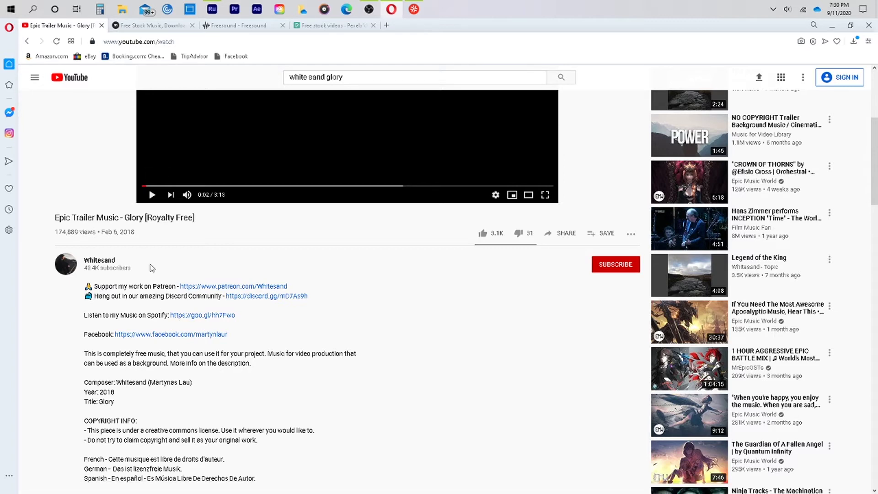
scroll(125, 288, "up", 4)
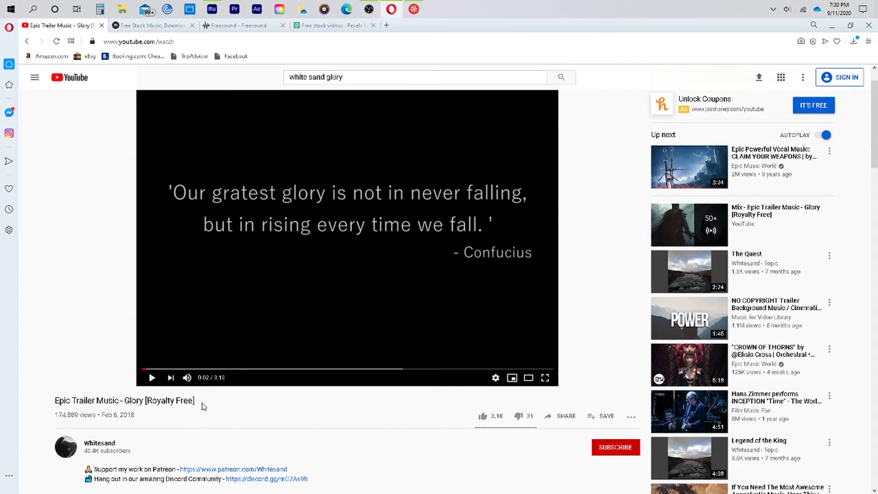
scroll(203, 404, "down", 5)
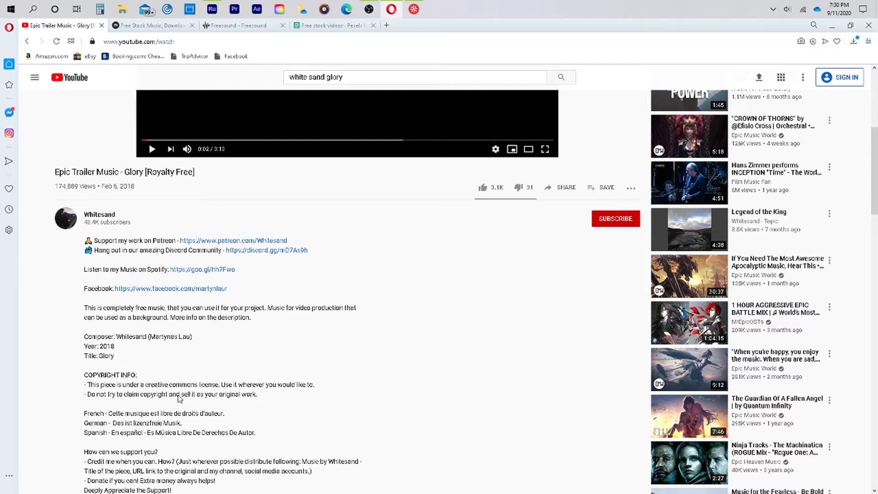
scroll(179, 398, "up", 5)
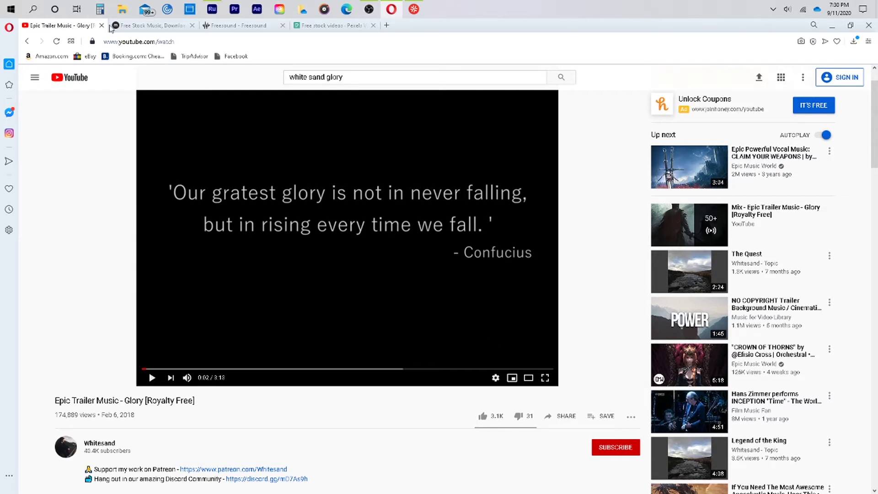
- Glance at the Mixkit and Freesound tabs, then open the Pexels Free stock videos page
left_click(137, 26)
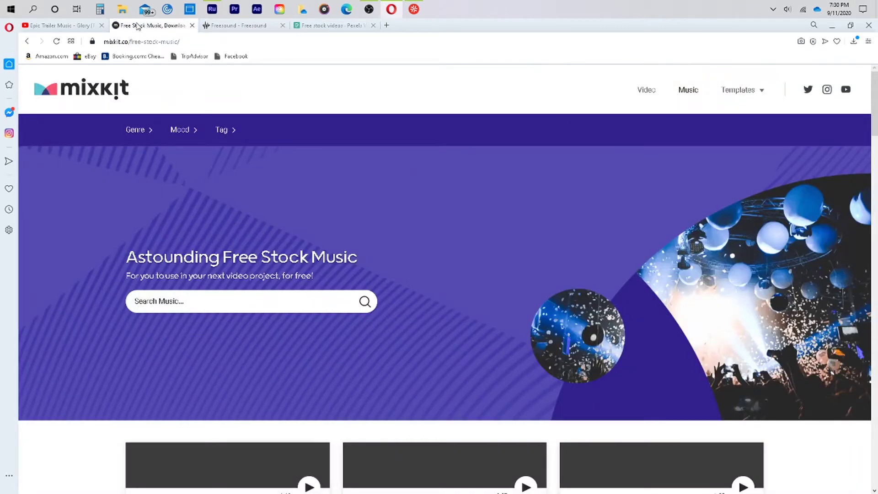
left_click(241, 25)
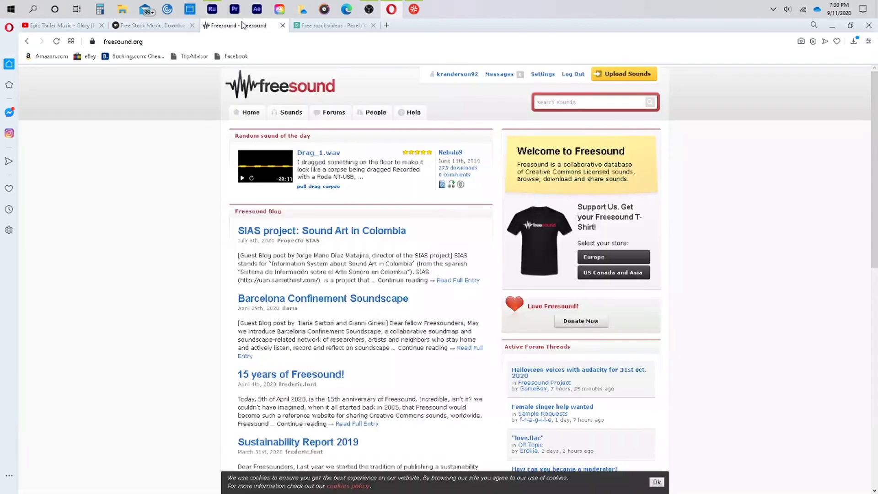
left_click(322, 26)
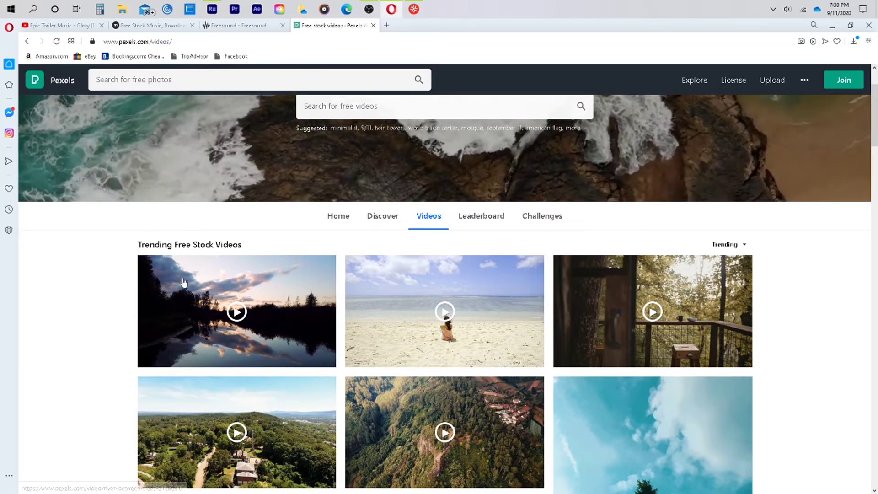
mouse_move(183, 287)
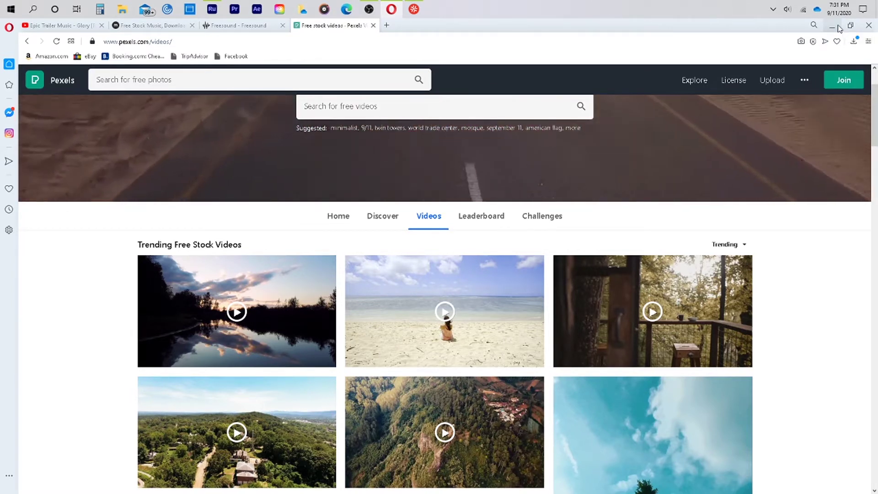
- Minimize Opera and bring the Premiere Rush project window to the front
left_click(840, 28)
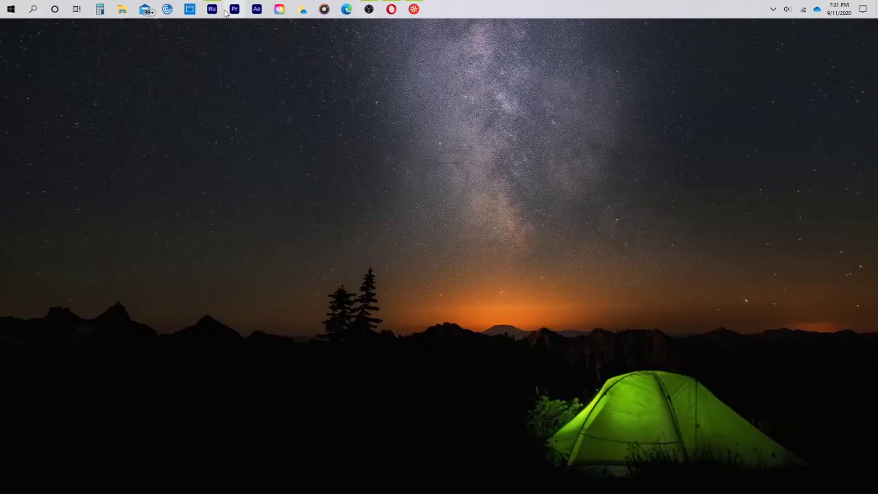
mouse_move(212, 13)
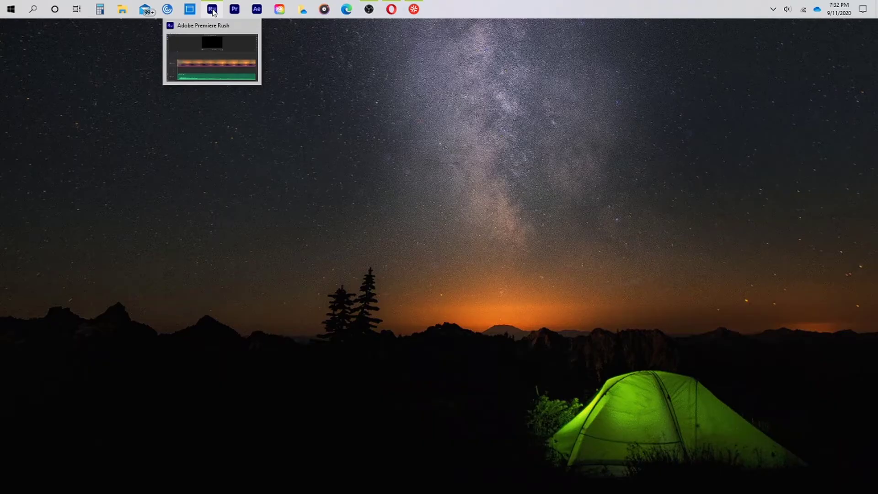
left_click(212, 12)
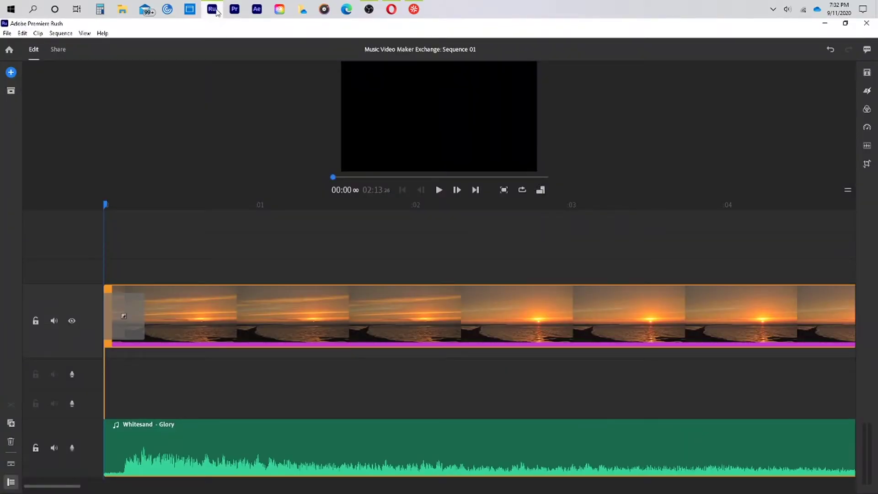
- Zoom the timeline out and select the Whitesand - Glory music clip
mouse_move(55, 485)
left_click_drag(76, 485, 340, 477)
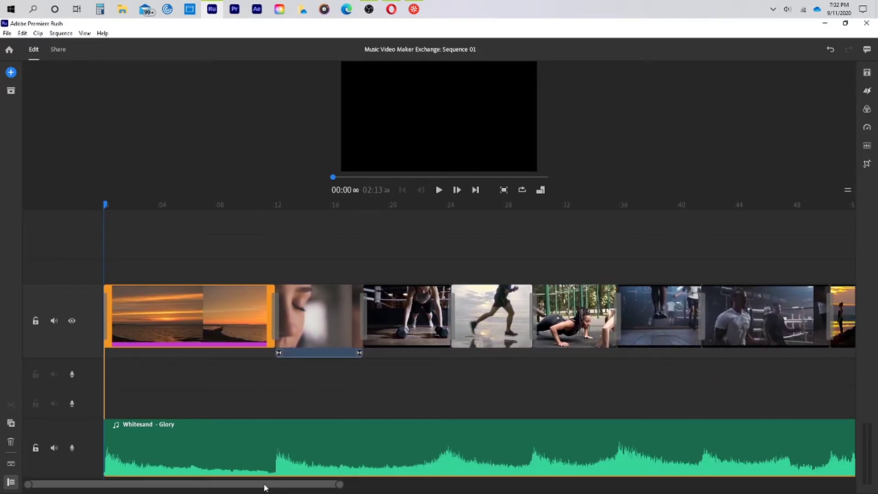
left_click_drag(265, 487, 131, 462)
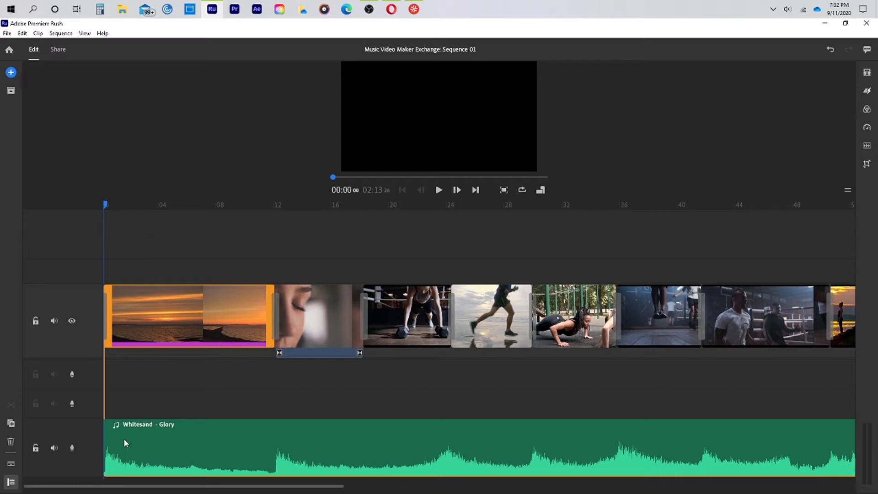
left_click(181, 456)
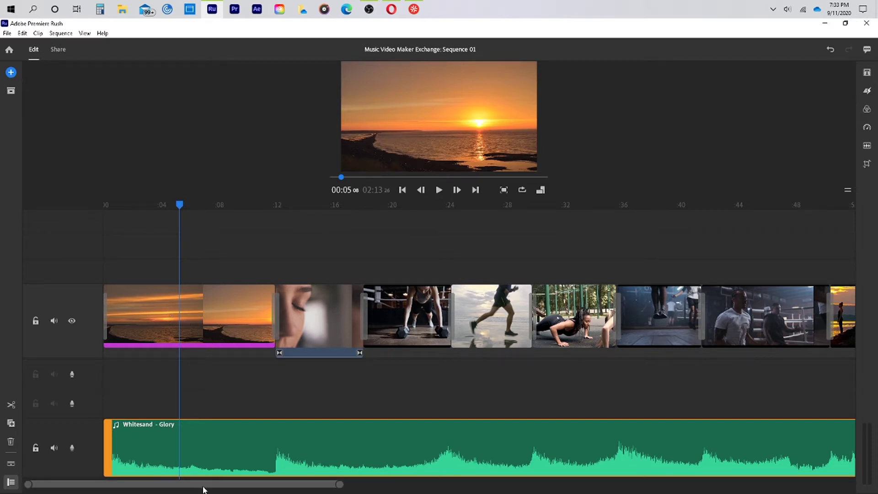
left_click_drag(204, 489, 574, 465)
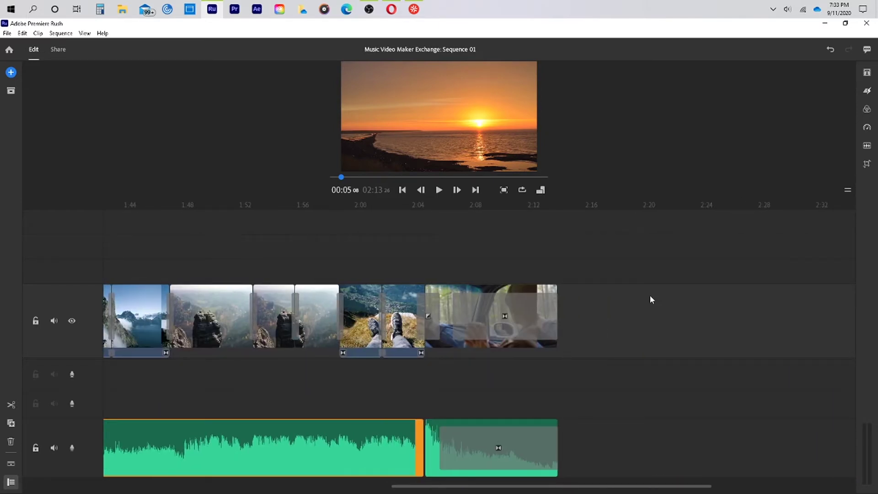
left_click_drag(520, 486, 142, 483)
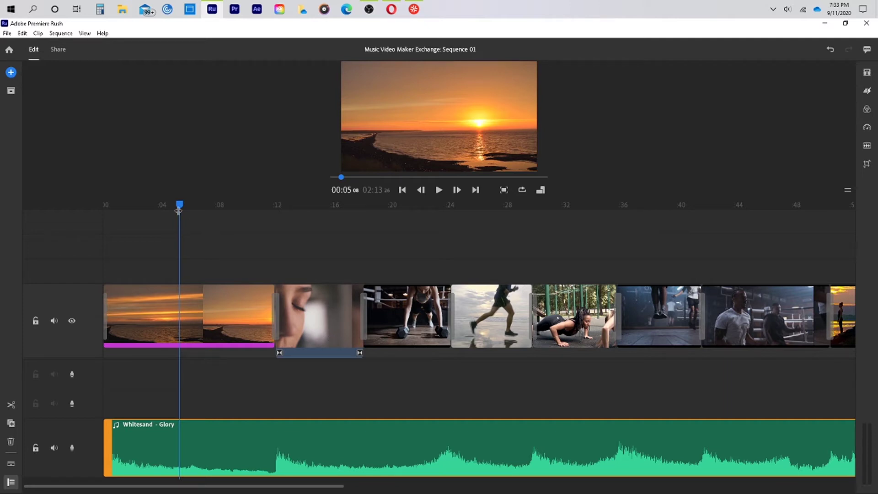
mouse_move(179, 206)
left_mouse_down()
mouse_move(121, 212)
mouse_move(173, 208)
left_mouse_up()
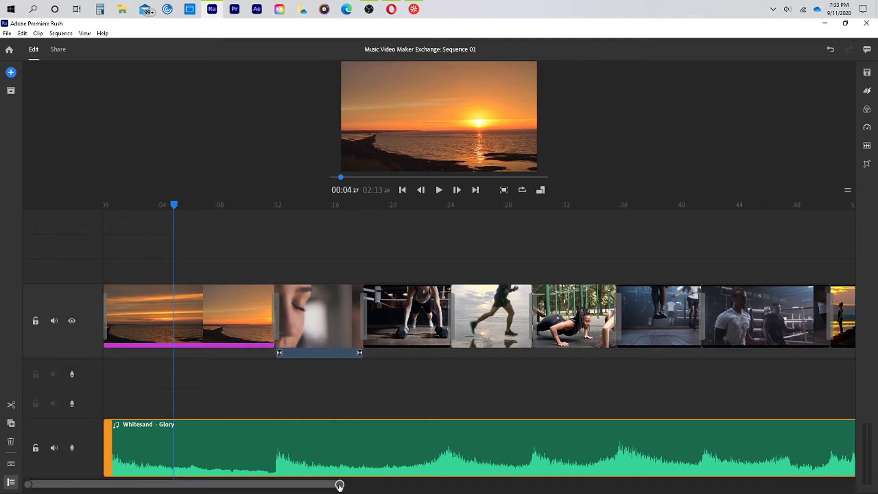
left_click_drag(339, 486, 255, 485)
left_click(560, 205)
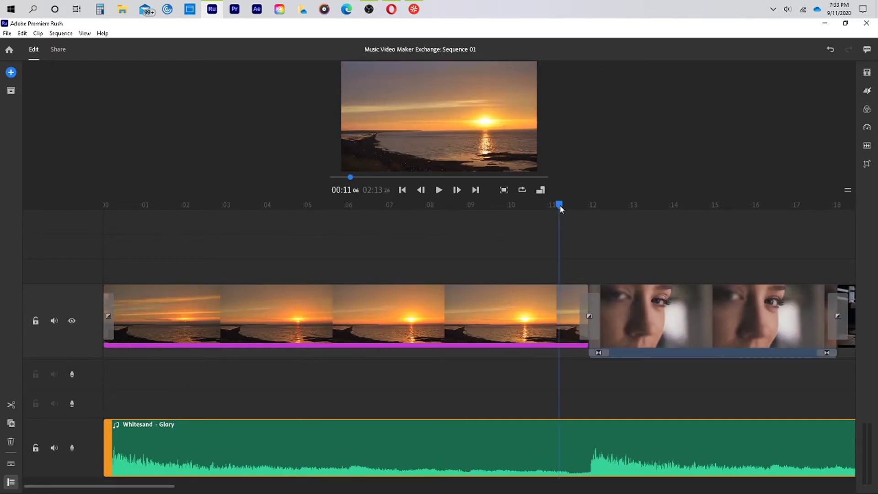
left_click_drag(560, 205, 588, 210)
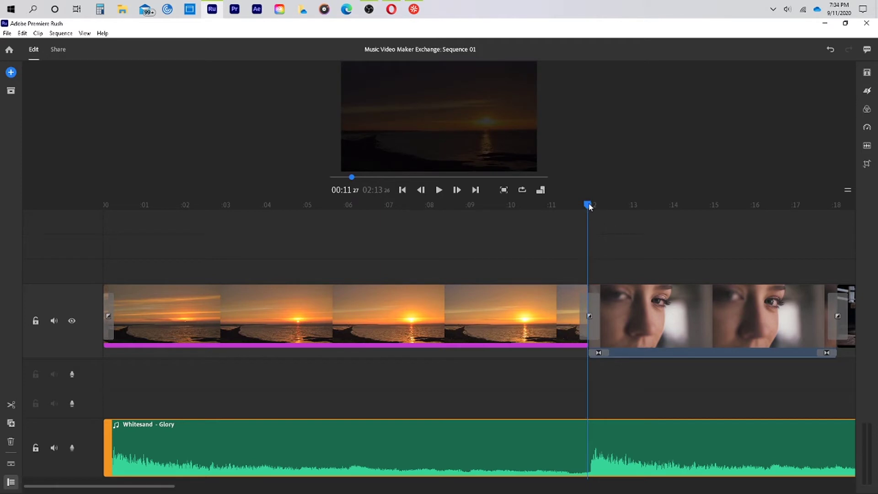
mouse_move(590, 207)
left_mouse_down()
mouse_move(576, 208)
mouse_move(591, 209)
left_mouse_up()
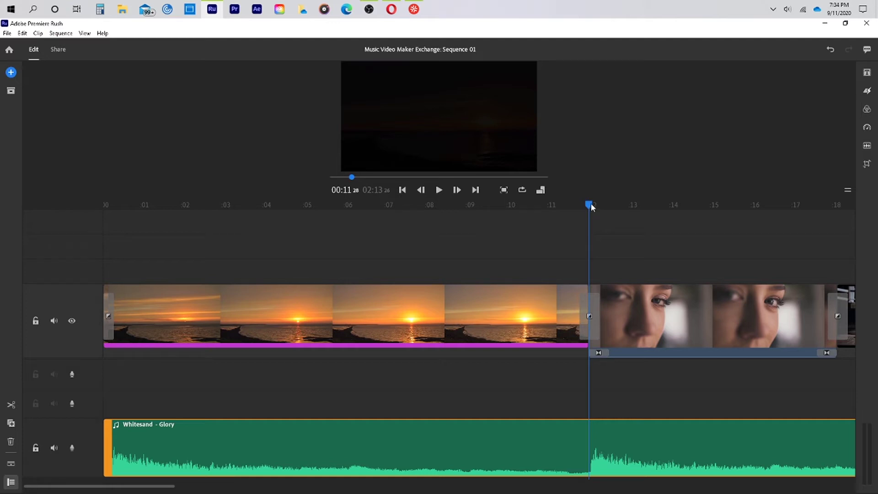
- Extend the sunset clip's end a few frames to the face close-up cut, then zoom back out
left_click_drag(173, 486, 102, 486)
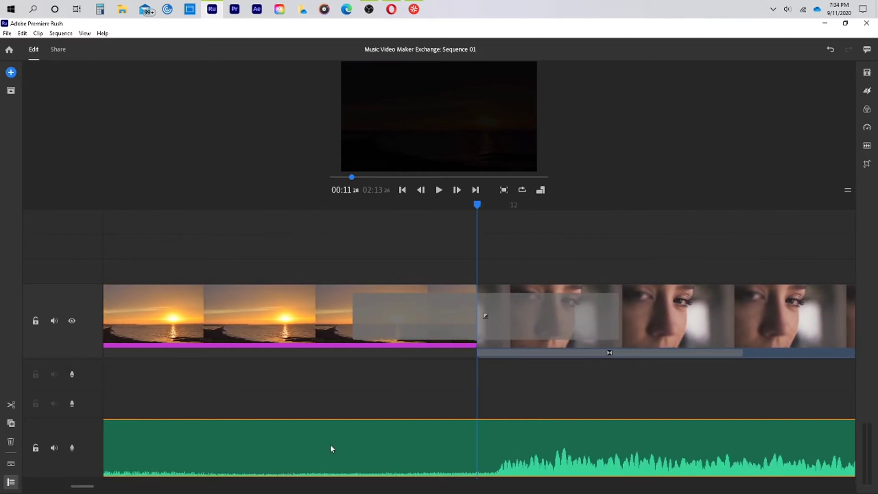
left_click_drag(475, 204, 457, 209)
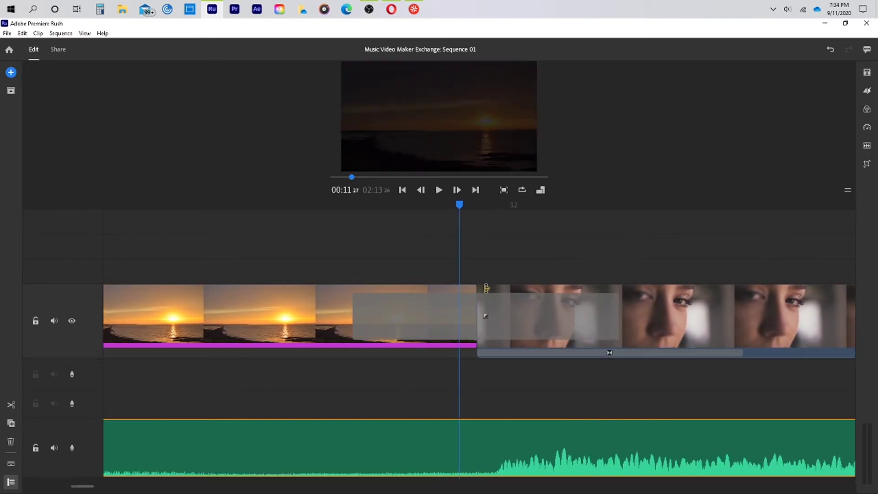
left_click(433, 293)
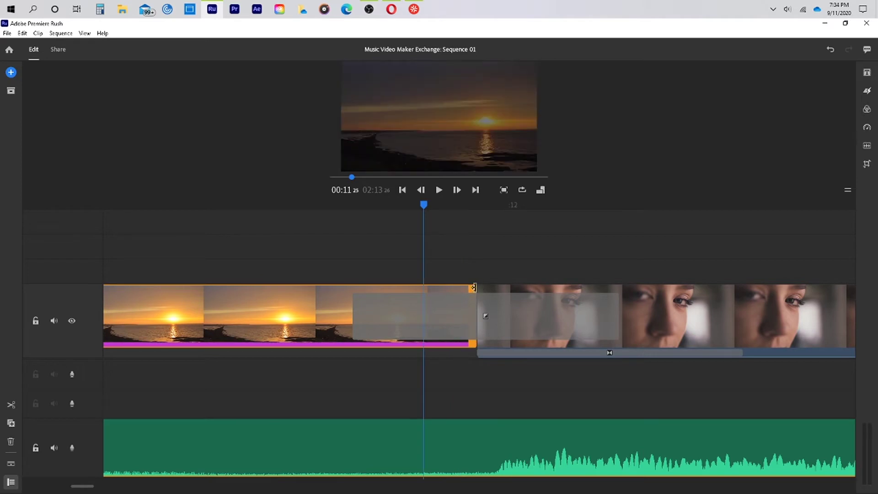
left_click_drag(486, 286, 504, 286)
left_click_drag(98, 485, 229, 489)
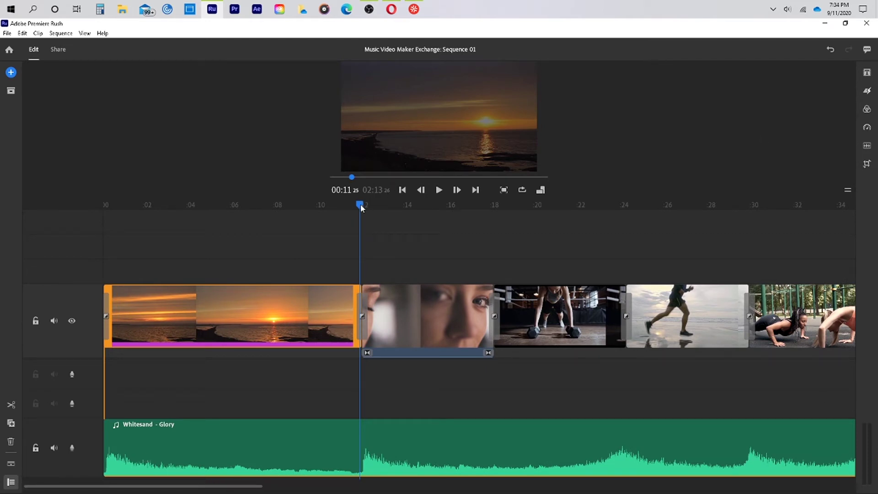
- Select the sunset-to-face edit point and apply Dip to Black at 0.50 sec
mouse_move(363, 207)
left_mouse_down()
mouse_move(354, 207)
mouse_move(365, 213)
left_mouse_up()
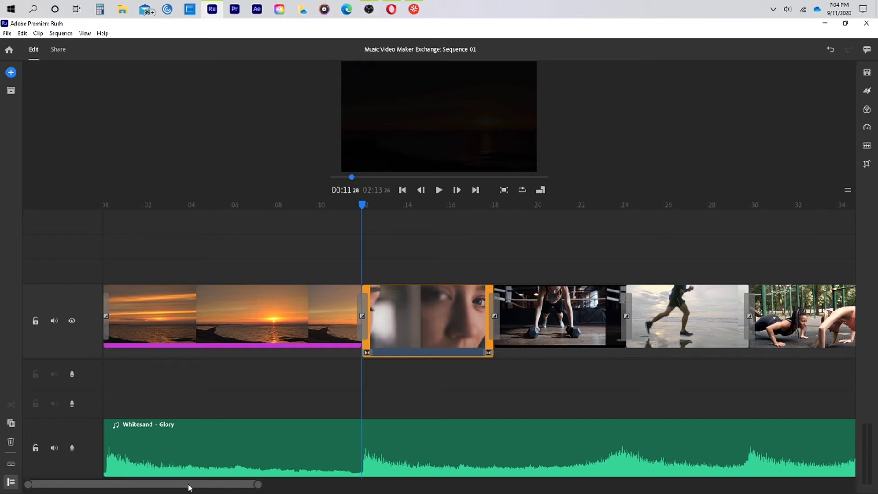
left_click_drag(190, 487, 201, 490)
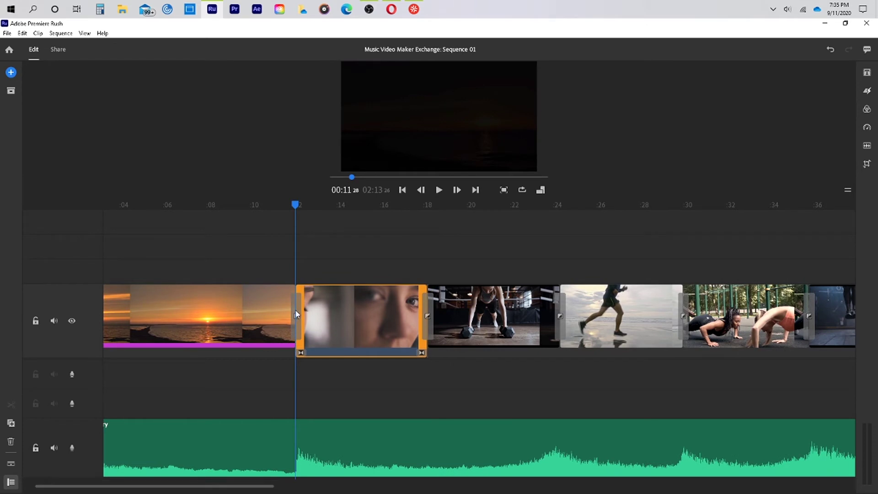
left_click(296, 314)
left_click(869, 93)
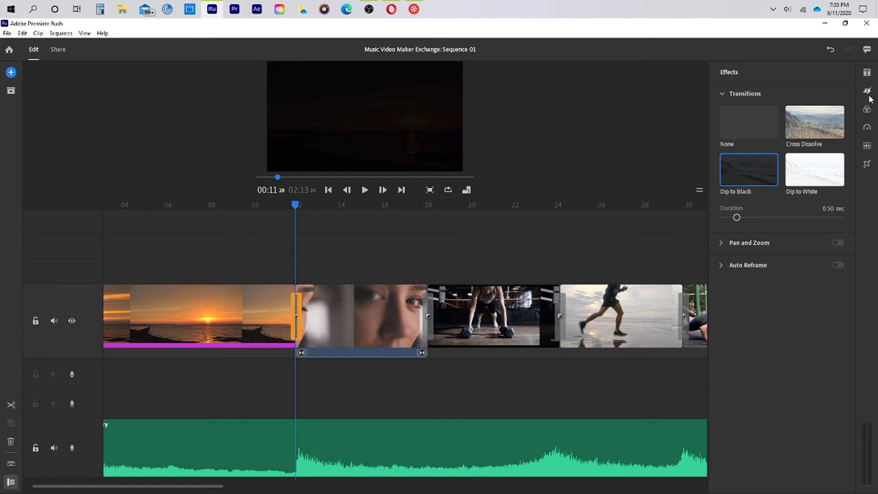
- Close the Effects panel with the Transitions icon in the right toolbar
left_click(871, 92)
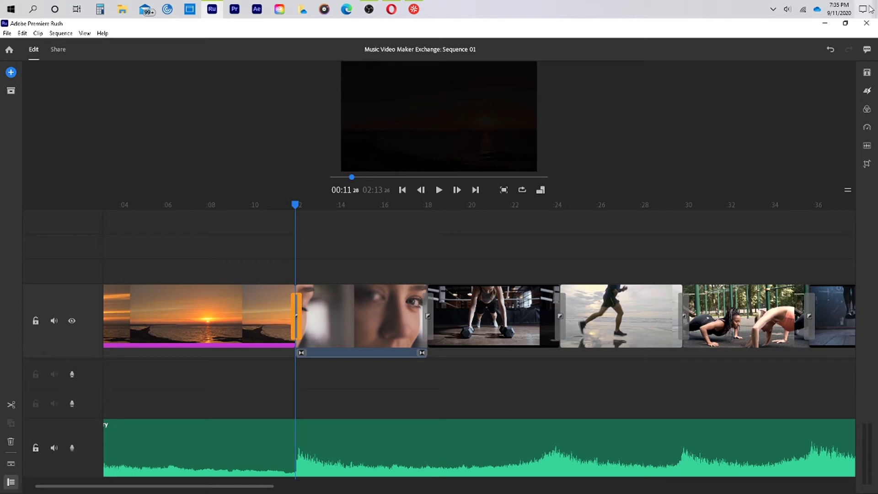
- Preview the sunset, face, dumbbell and beach-runner clips, then scroll to the sequence end near 2:13
left_click(217, 302)
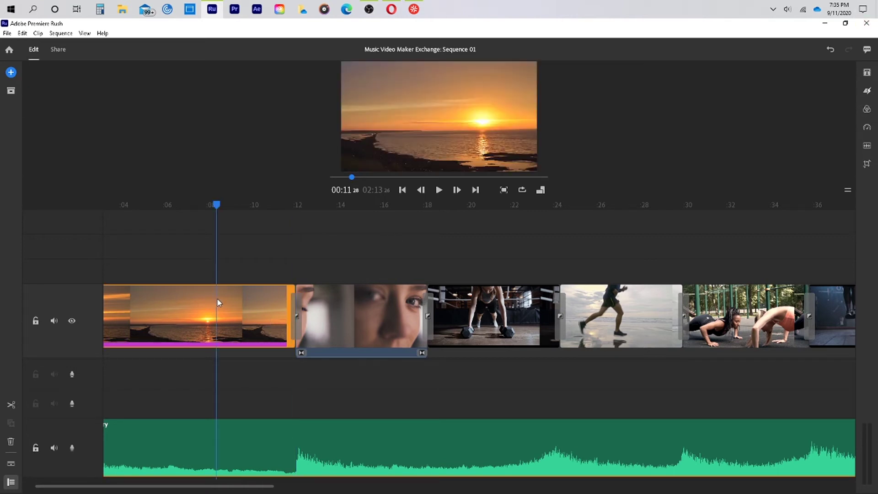
left_click(353, 300)
left_click(505, 316)
left_click(638, 319)
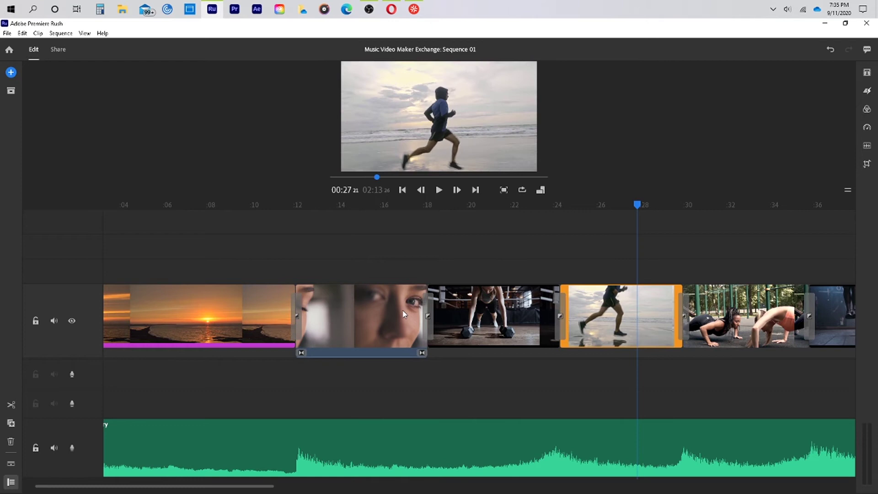
left_click(173, 316)
left_click(359, 308)
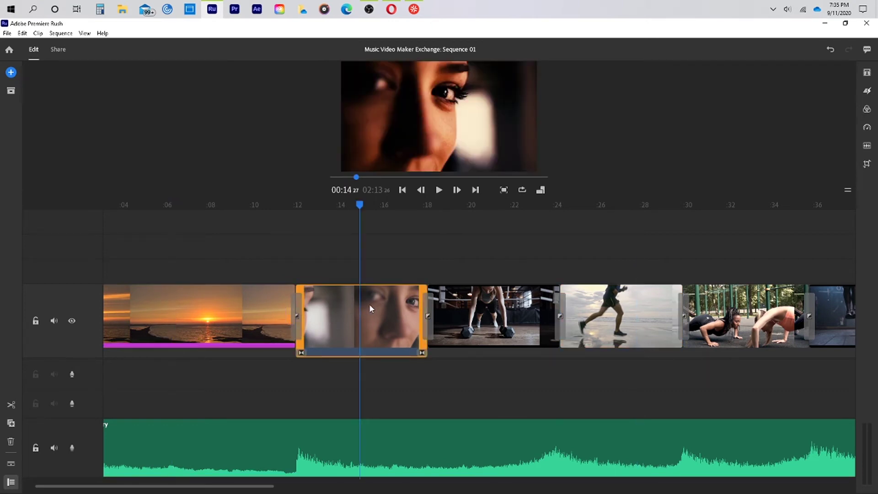
left_click(492, 329)
left_click(375, 317)
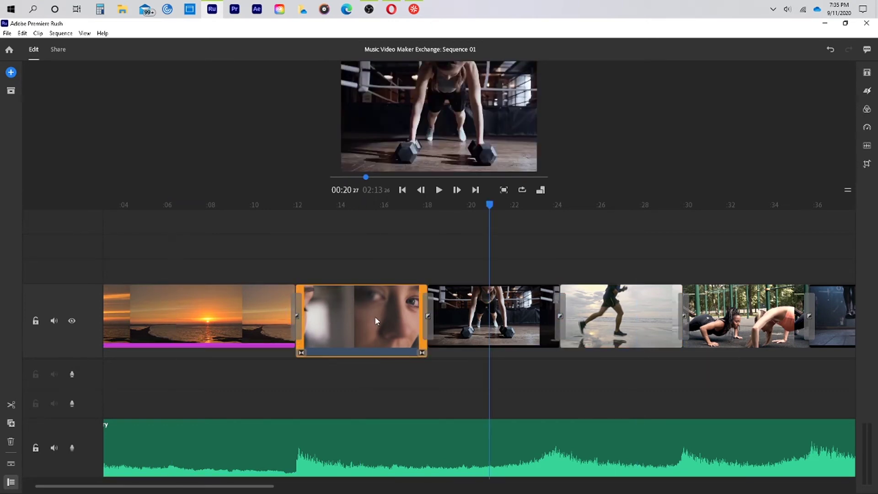
left_click(192, 324)
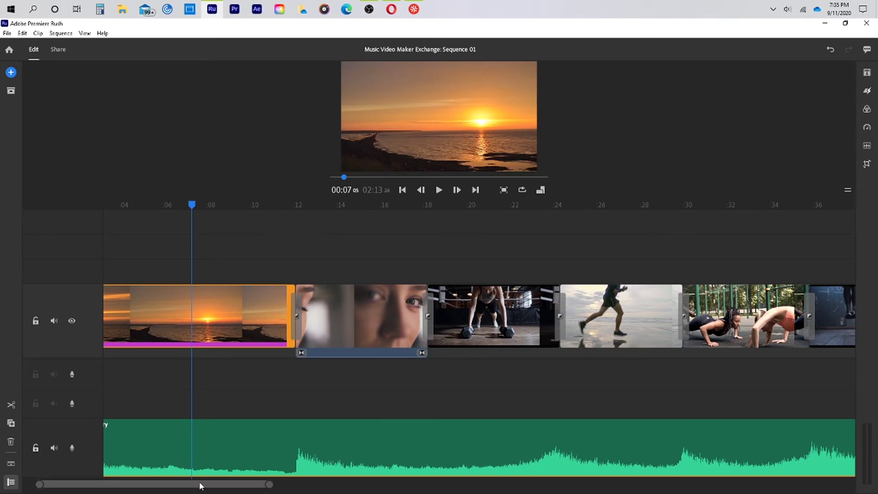
left_click_drag(202, 485, 584, 486)
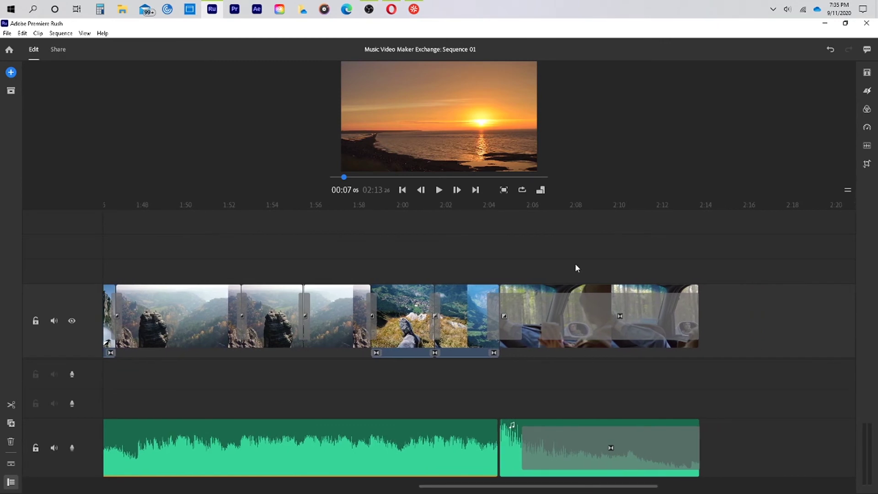
left_click(568, 287)
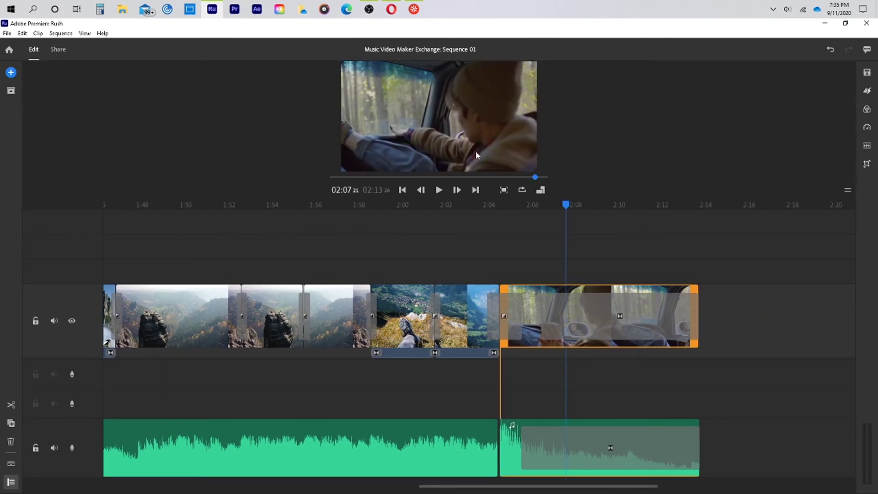